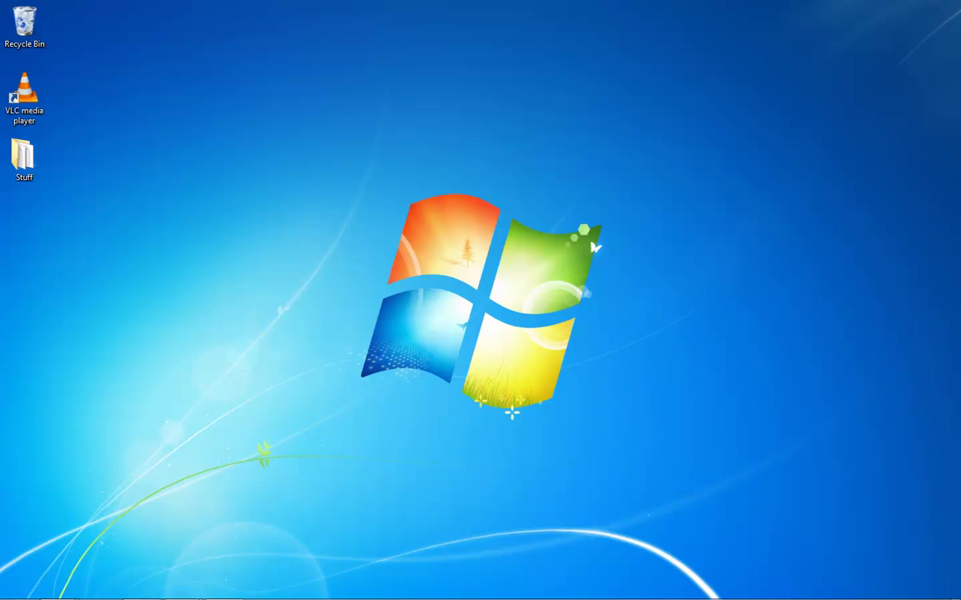
Step: Open the Default Programs window from the Start menu's All Programs list
{"action": "left_click", "coordinate": [17, 587]}
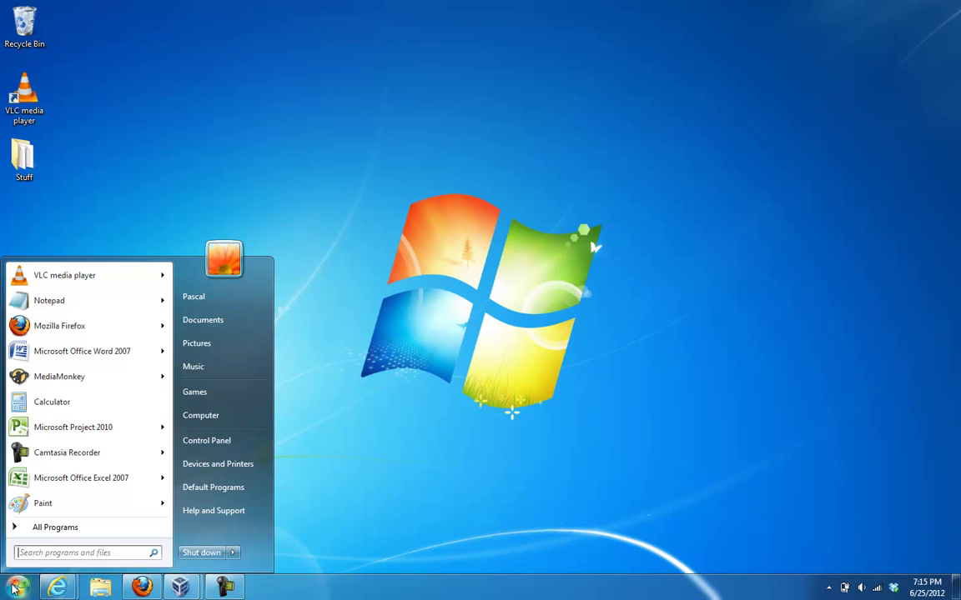
{"action": "left_click", "coordinate": [56, 528]}
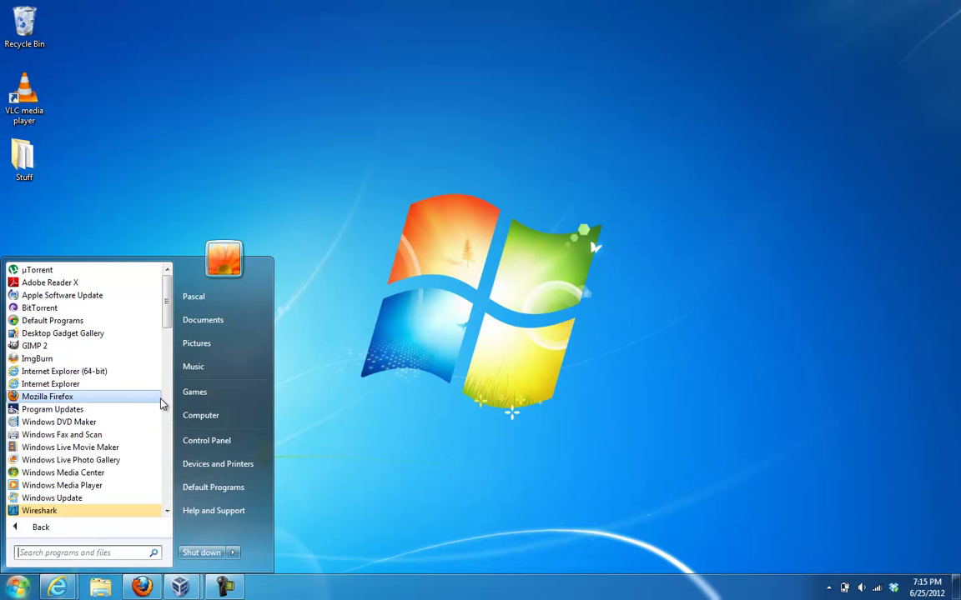
{"action": "left_click", "coordinate": [68, 323]}
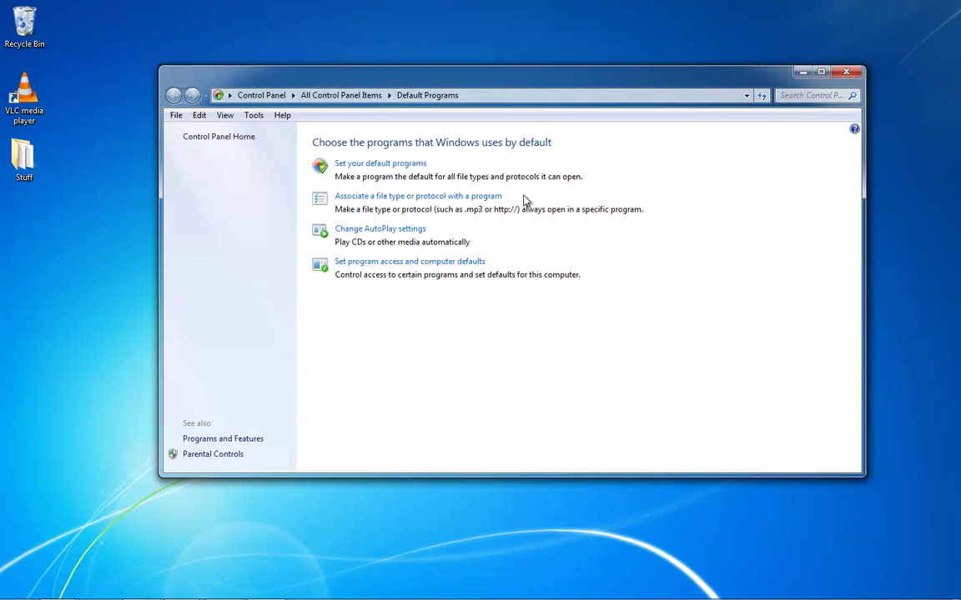
{"action": "left_click", "coordinate": [379, 168]}
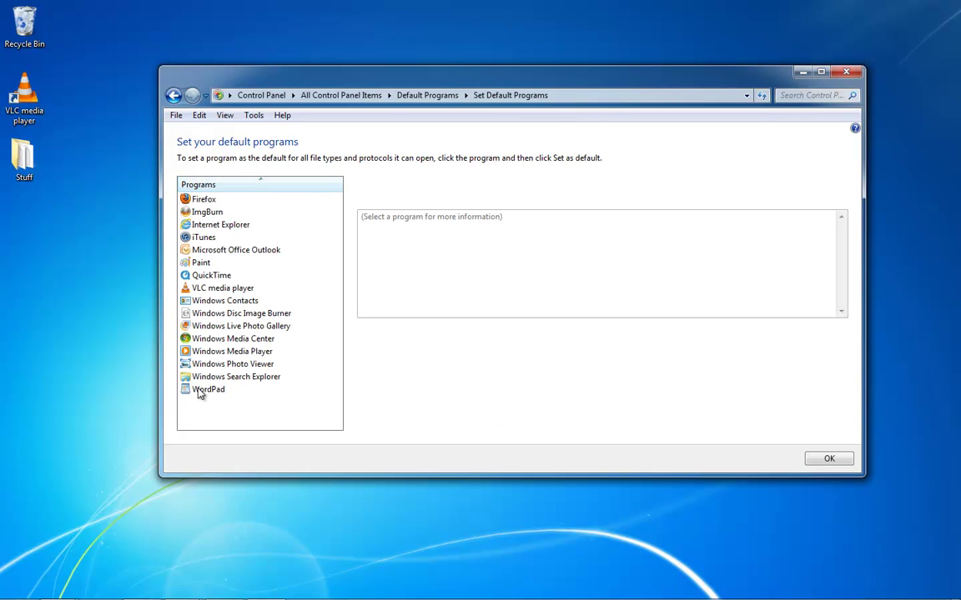
{"action": "left_click", "coordinate": [207, 203]}
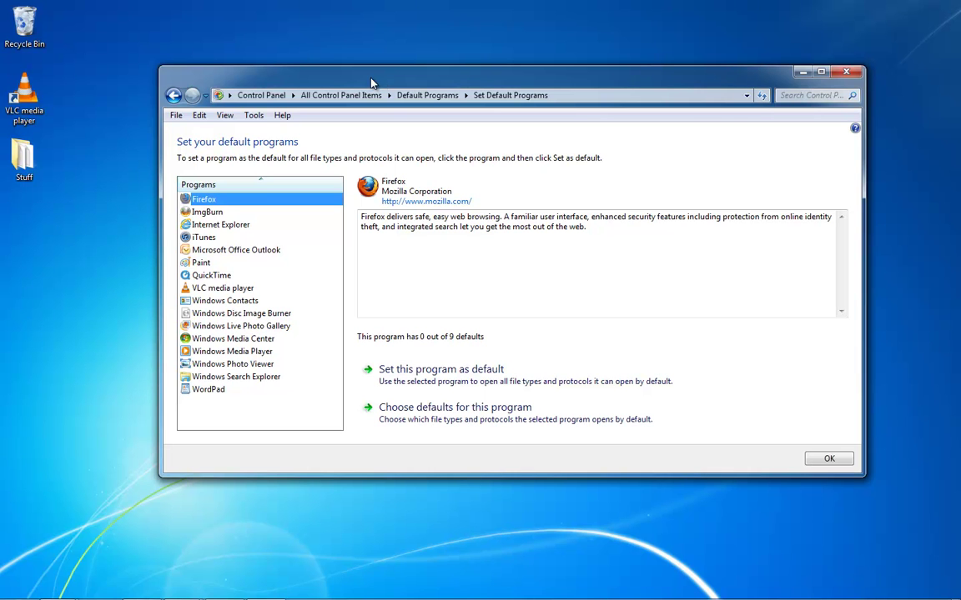
{"action": "left_click", "coordinate": [172, 95]}
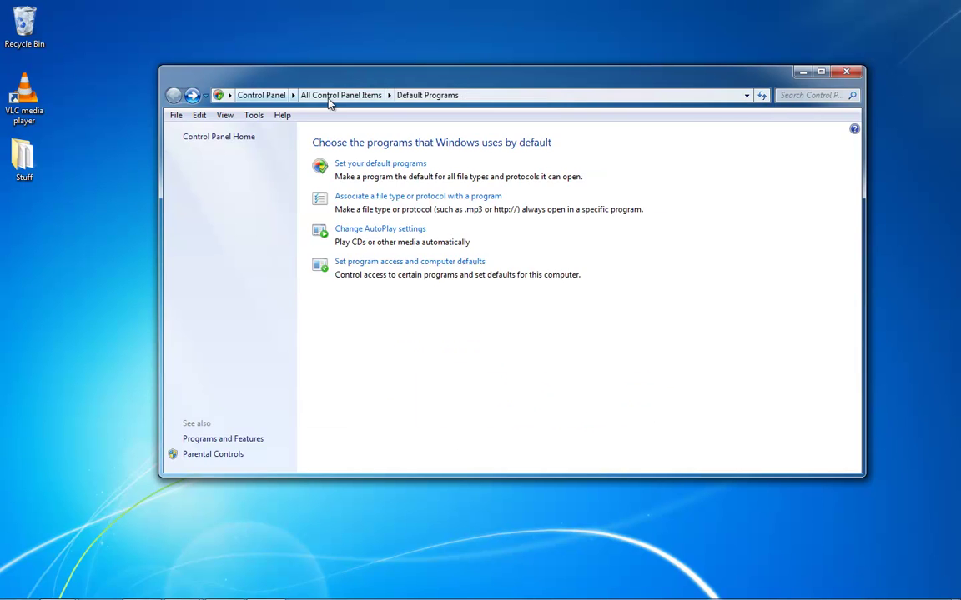
Step: Check the .html file association, leave it as Internet Explorer, and close Control Panel
{"action": "left_click", "coordinate": [417, 198]}
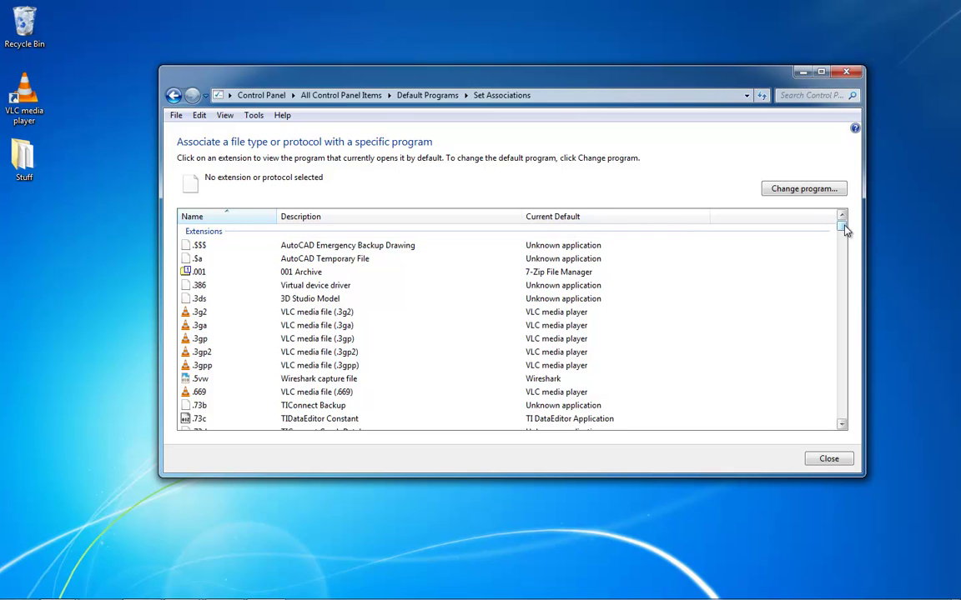
{"action": "left_click_drag", "start_coordinate": [843, 224], "coordinate": [842, 304]}
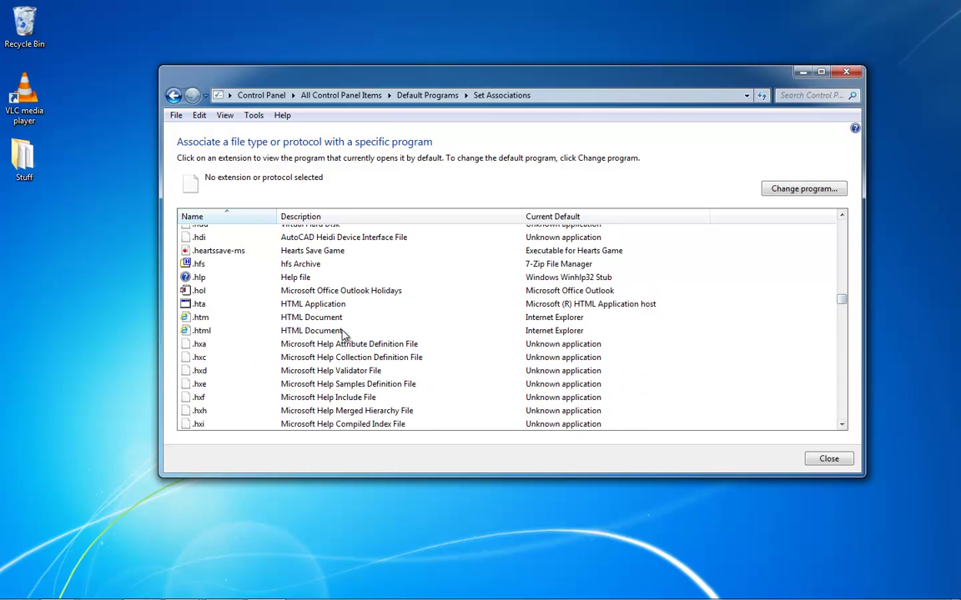
{"action": "left_click", "coordinate": [310, 331]}
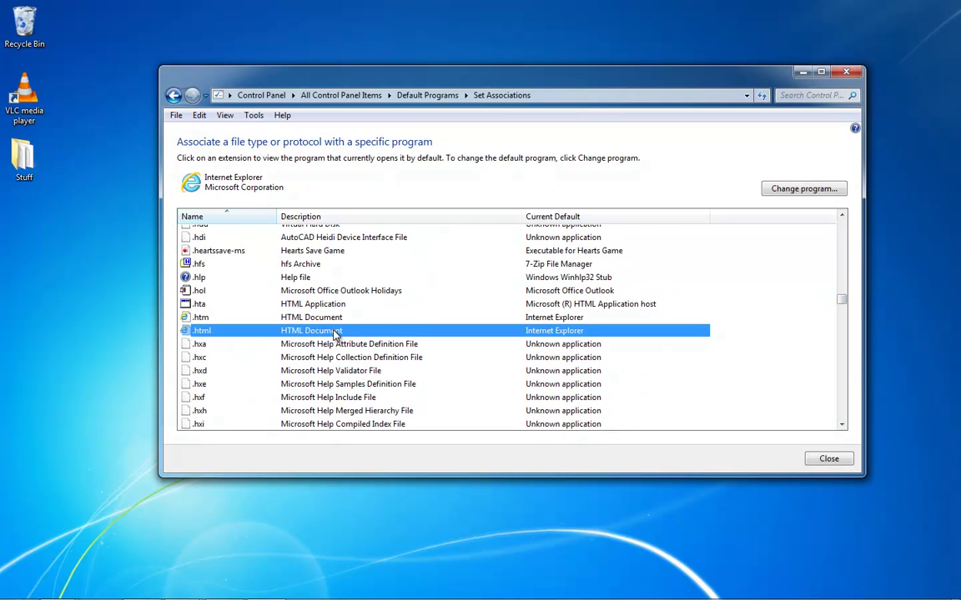
{"action": "left_click", "coordinate": [805, 189]}
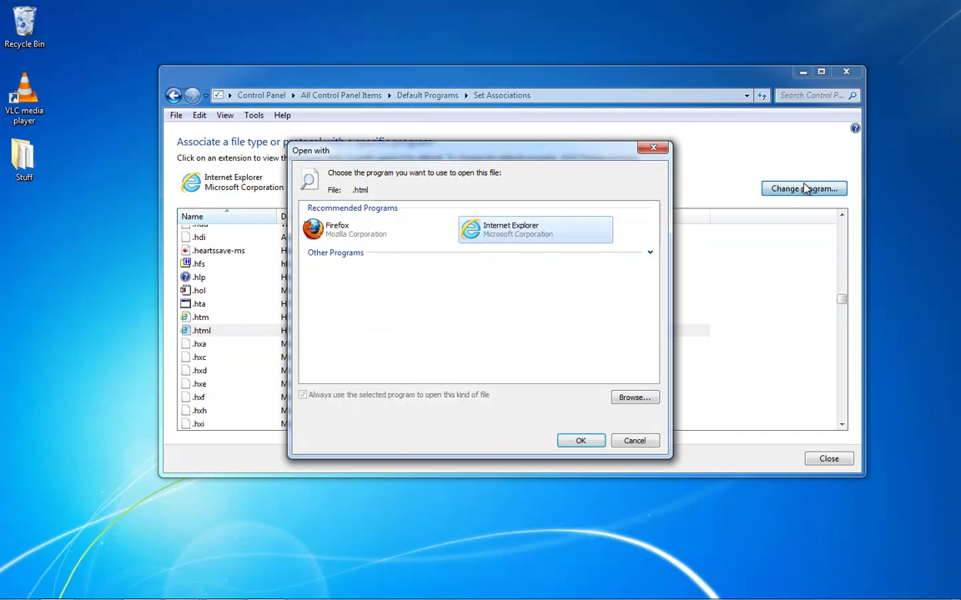
{"action": "left_click", "coordinate": [634, 440]}
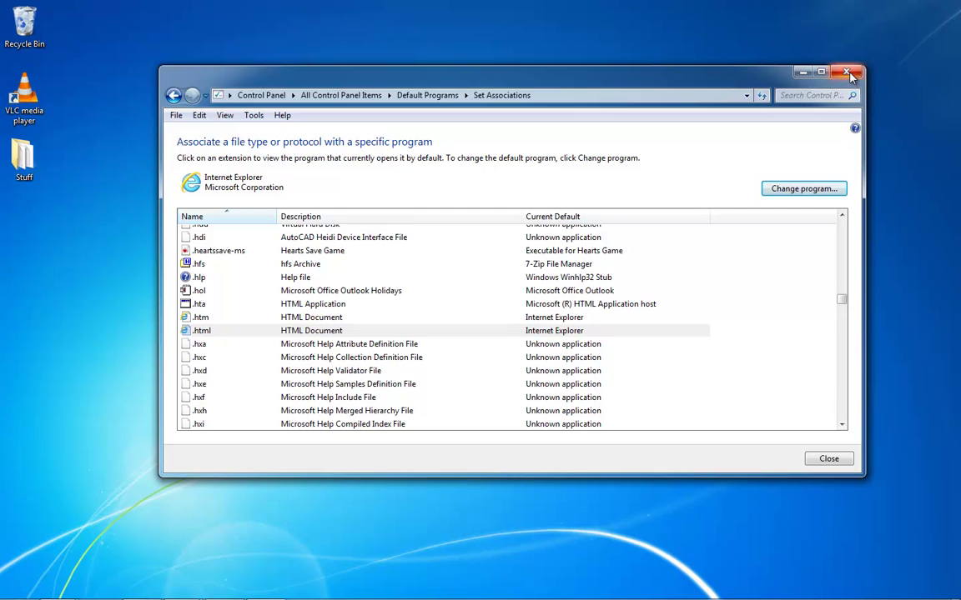
{"action": "left_click", "coordinate": [846, 72]}
Step: Open the Documents library in Windows Explorer
{"action": "key", "text": "super"}
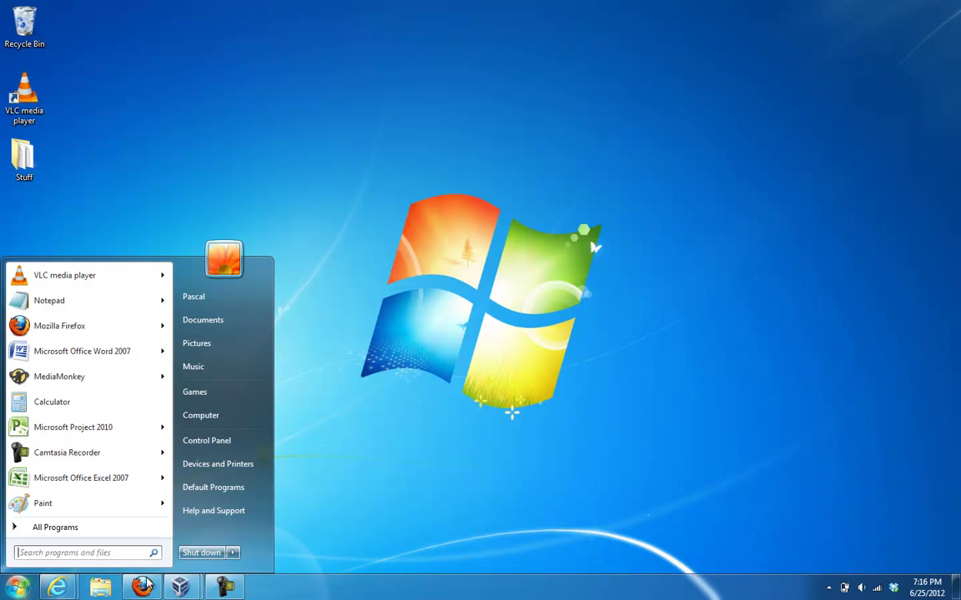
{"action": "left_click", "coordinate": [100, 588]}
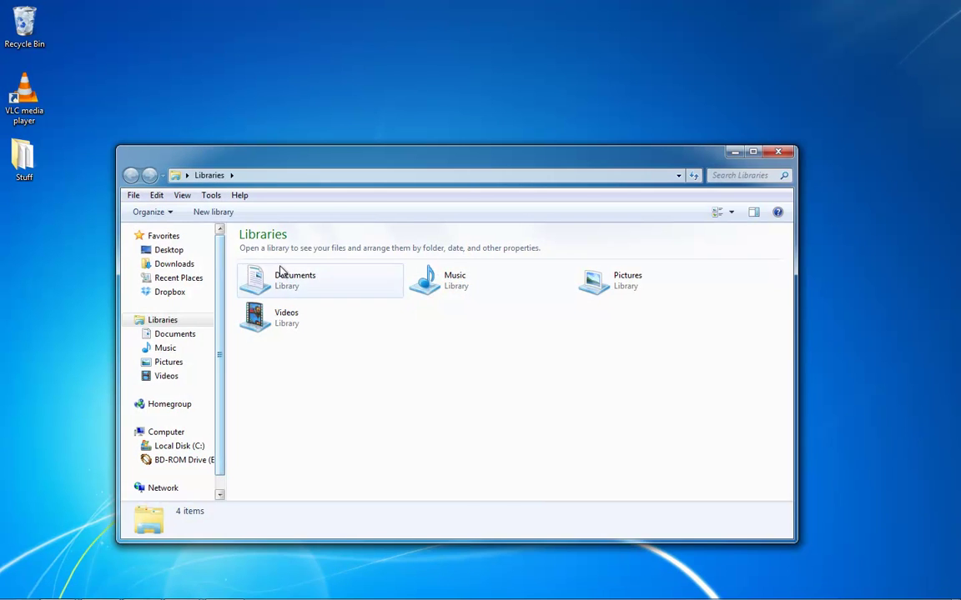
{"action": "double_click", "coordinate": [279, 274]}
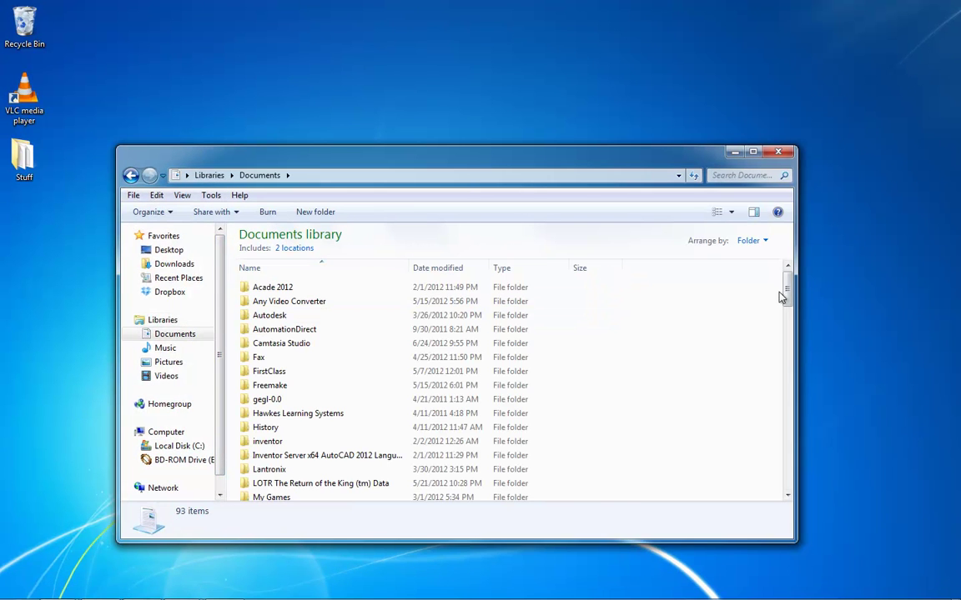
{"action": "mouse_move", "coordinate": [787, 292]}
{"action": "left_mouse_down"}
{"action": "mouse_move", "coordinate": [789, 342]}
{"action": "mouse_move", "coordinate": [787, 326]}
{"action": "left_mouse_up"}
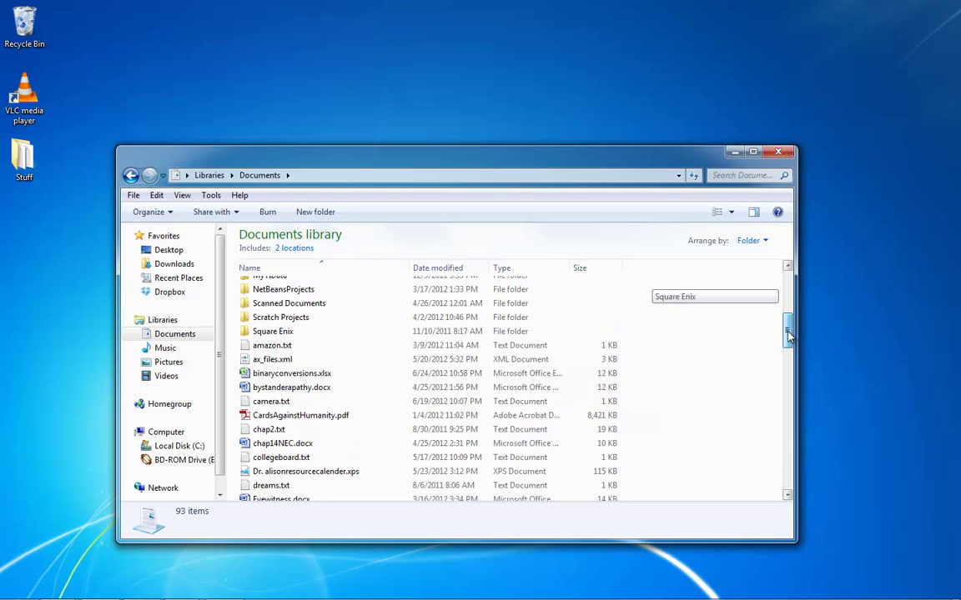
Step: Make Microsoft Office Word the default program for bystanderapathy.docx and other .docx files
{"action": "right_click", "coordinate": [270, 389]}
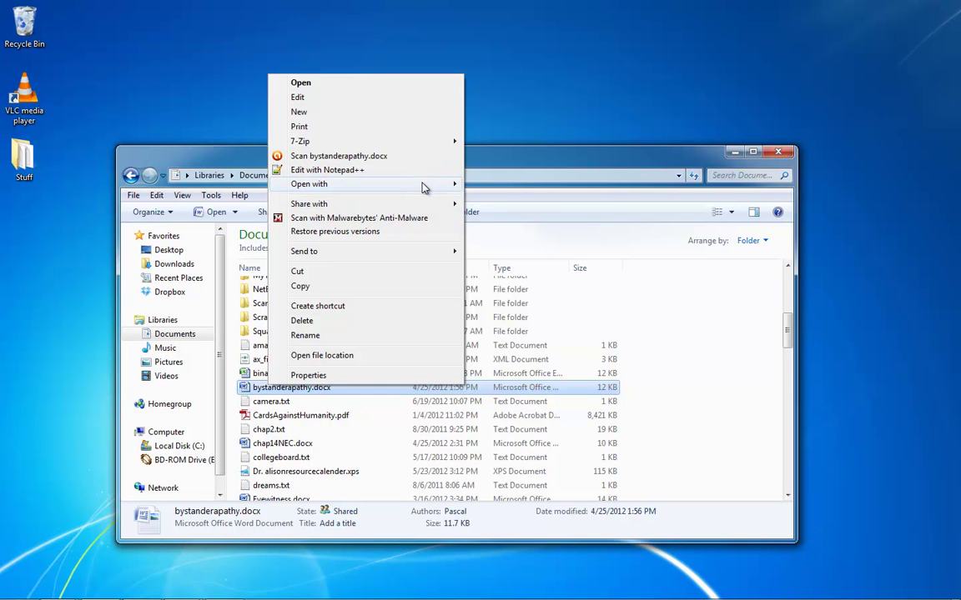
{"action": "left_click", "coordinate": [512, 218]}
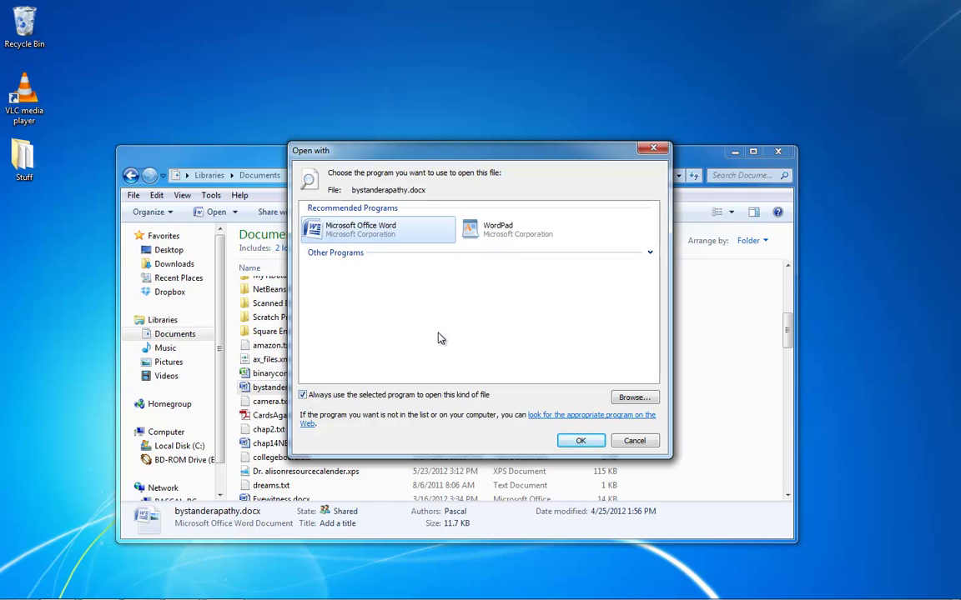
{"action": "left_click", "coordinate": [638, 440]}
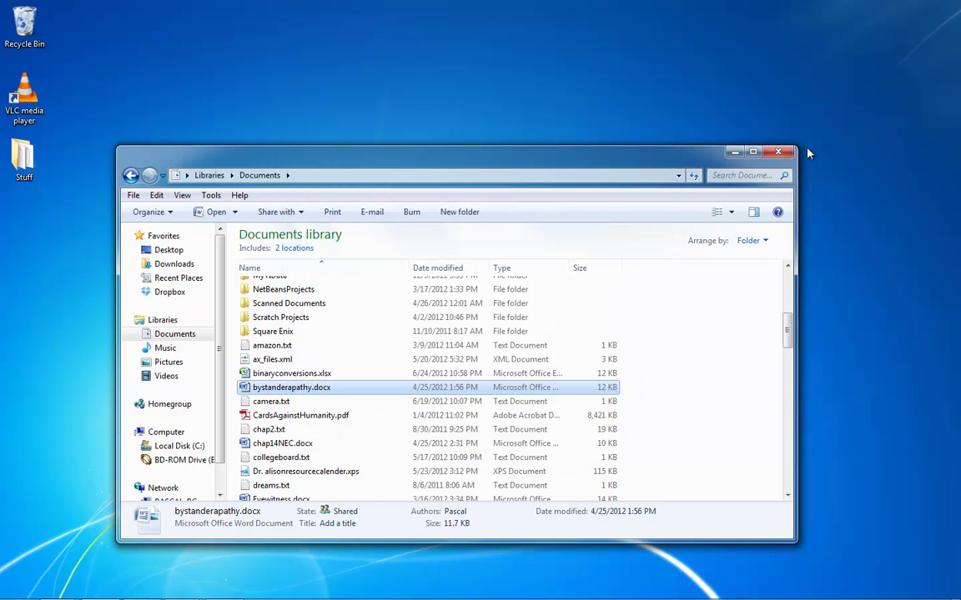
Step: Close the Documents library, switch to the XP virtual machine, and dismiss the update reminder
{"action": "left_click", "coordinate": [779, 152]}
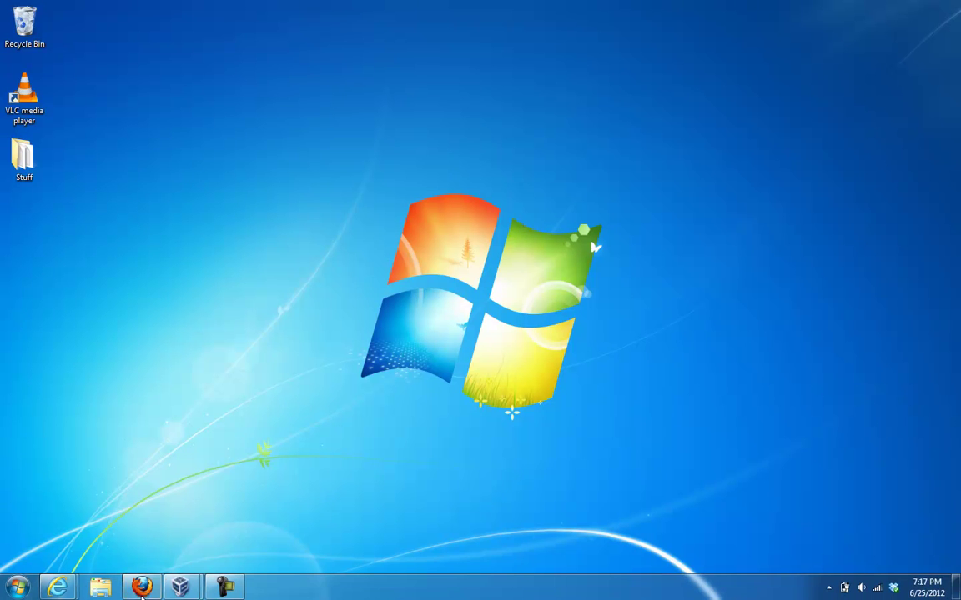
{"action": "mouse_move", "coordinate": [180, 587]}
{"action": "left_click", "coordinate": [238, 524]}
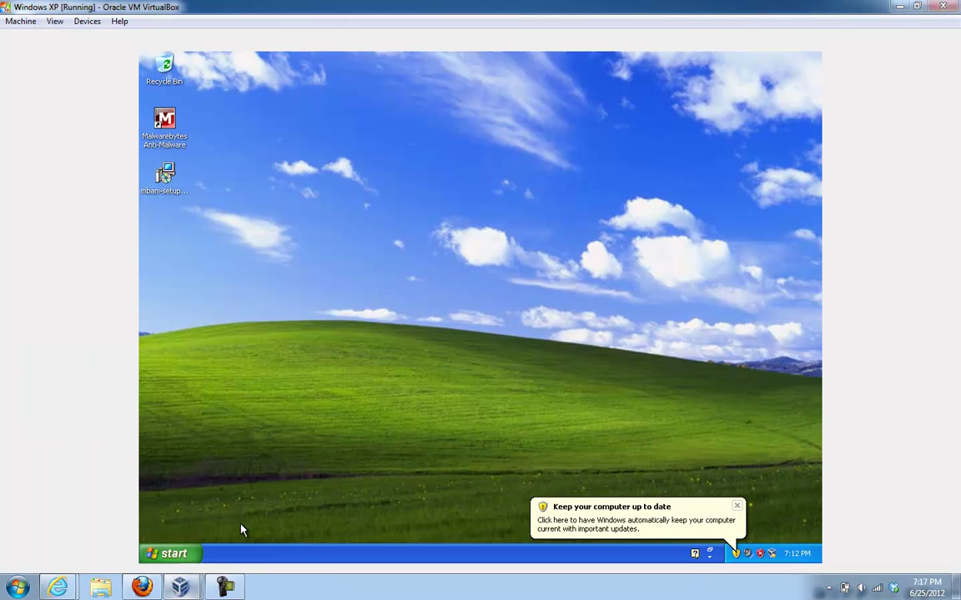
{"action": "left_click", "coordinate": [738, 506]}
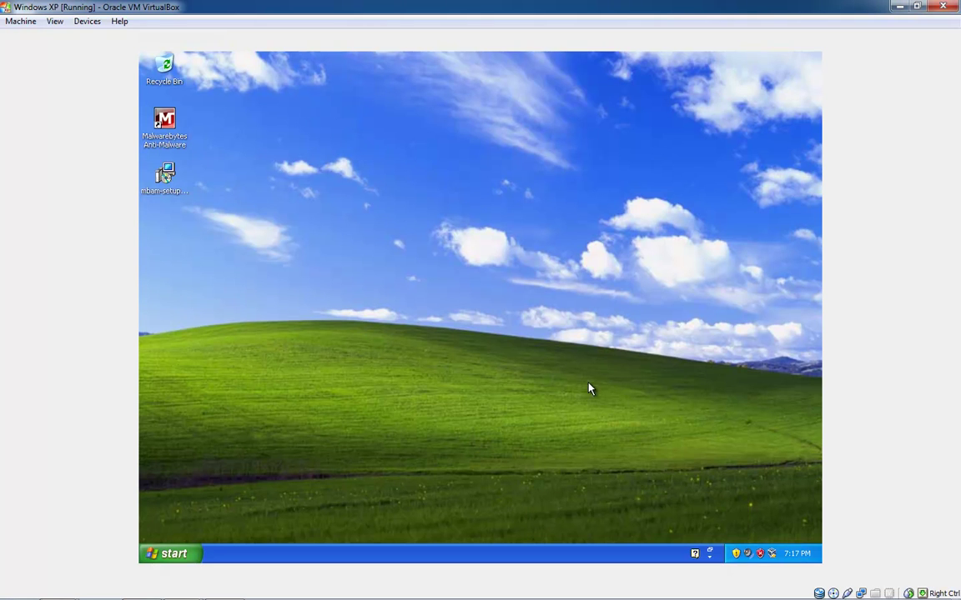
{"action": "right_click", "coordinate": [167, 182]}
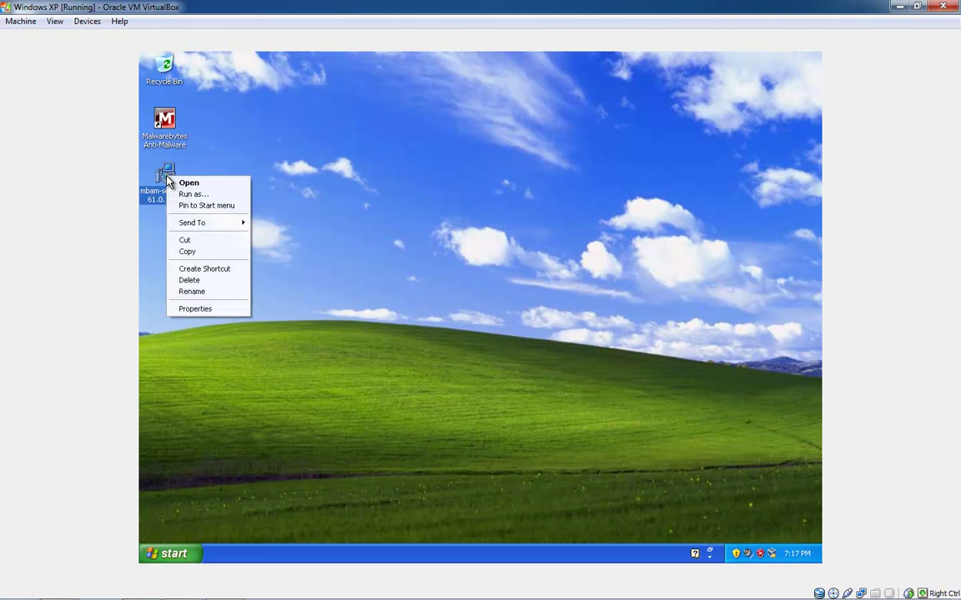
{"action": "left_click", "coordinate": [374, 223]}
{"action": "right_click", "coordinate": [164, 122]}
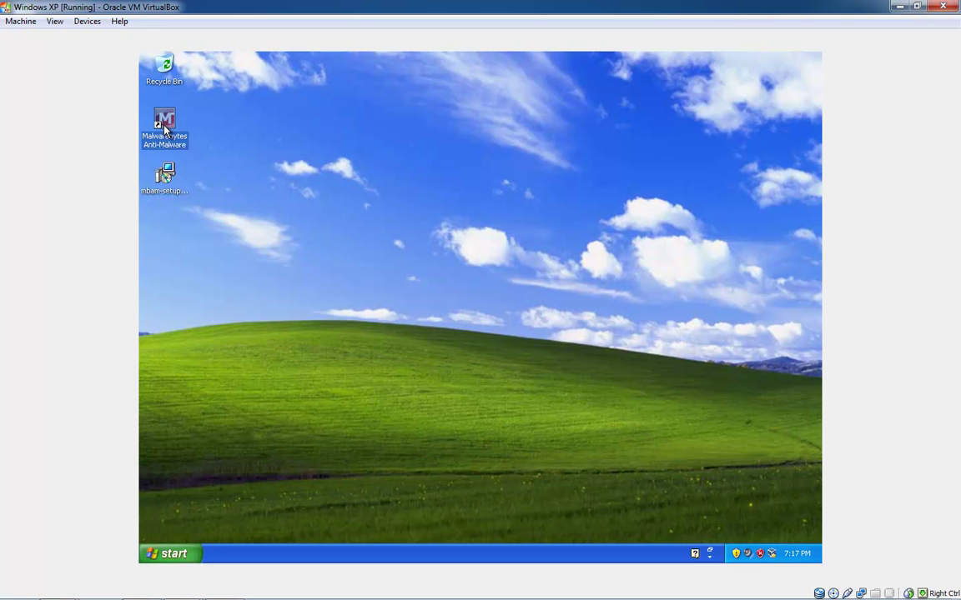
{"action": "left_click", "coordinate": [389, 202]}
{"action": "left_click", "coordinate": [173, 553]}
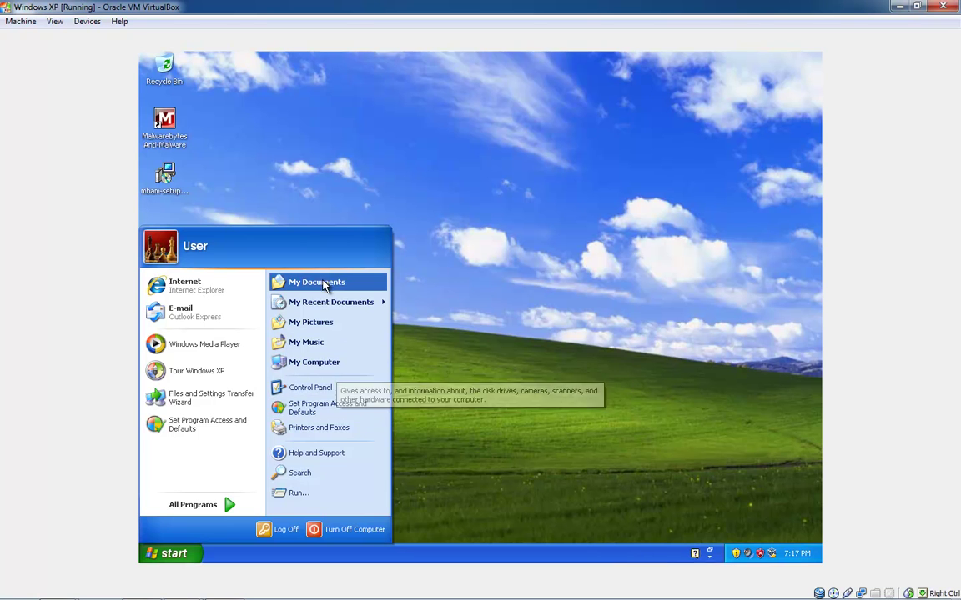
{"action": "left_click", "coordinate": [538, 281]}
Step: Create a new text document named 'new' on the XP desktop
{"action": "right_click", "coordinate": [538, 279]}
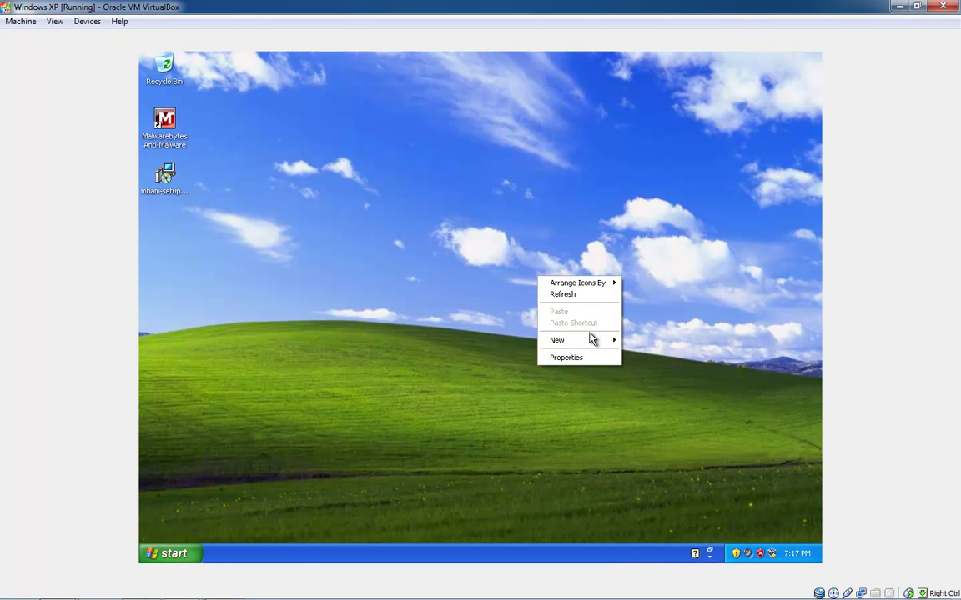
{"action": "mouse_move", "coordinate": [557, 340]}
{"action": "left_click", "coordinate": [678, 423]}
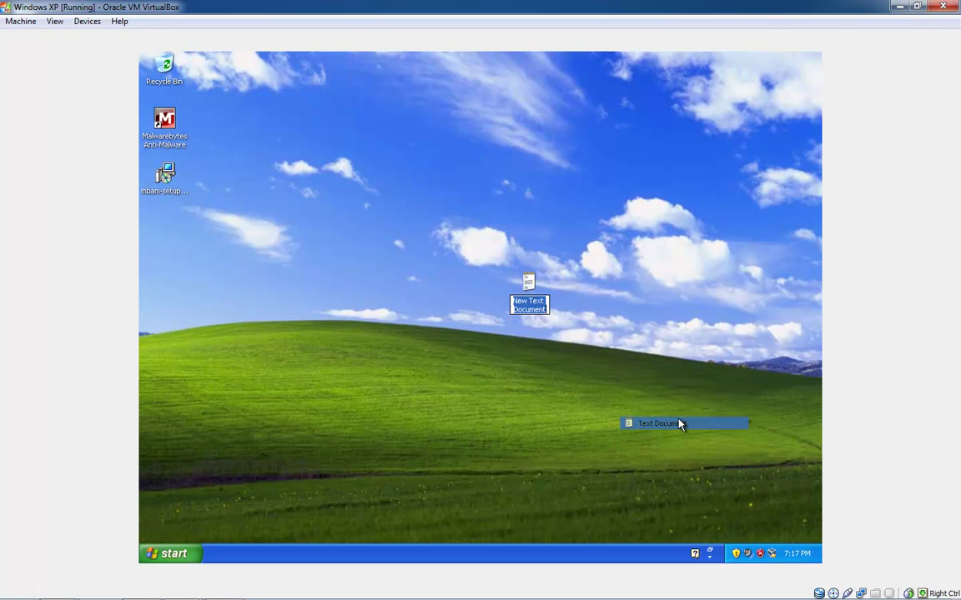
{"action": "type", "text": "new"}
{"action": "key", "text": "Return"}
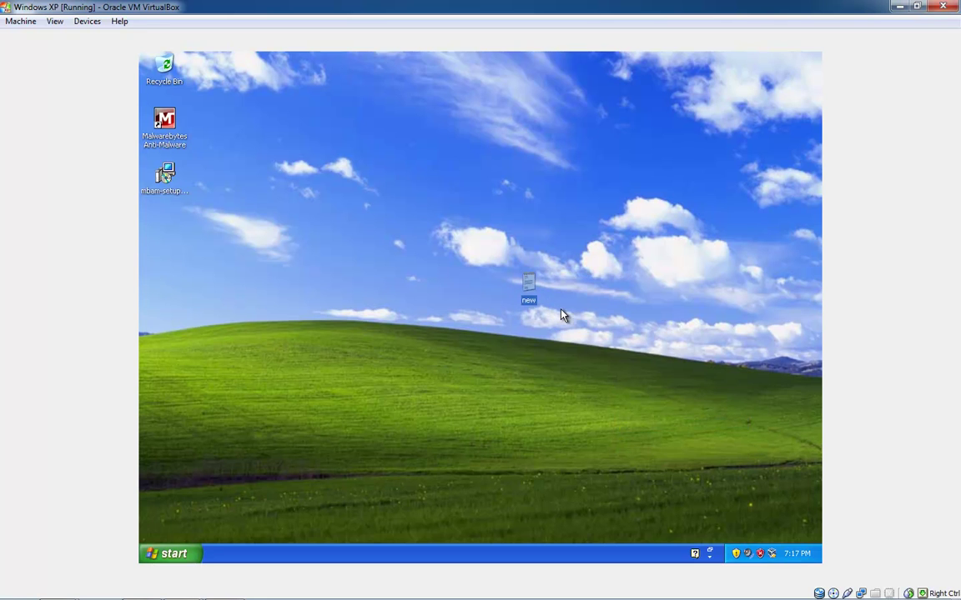
Step: Set new.txt to always open with WordPad, with 'Always use the selected program' ticked
{"action": "right_click", "coordinate": [528, 285]}
{"action": "mouse_move", "coordinate": [566, 321]}
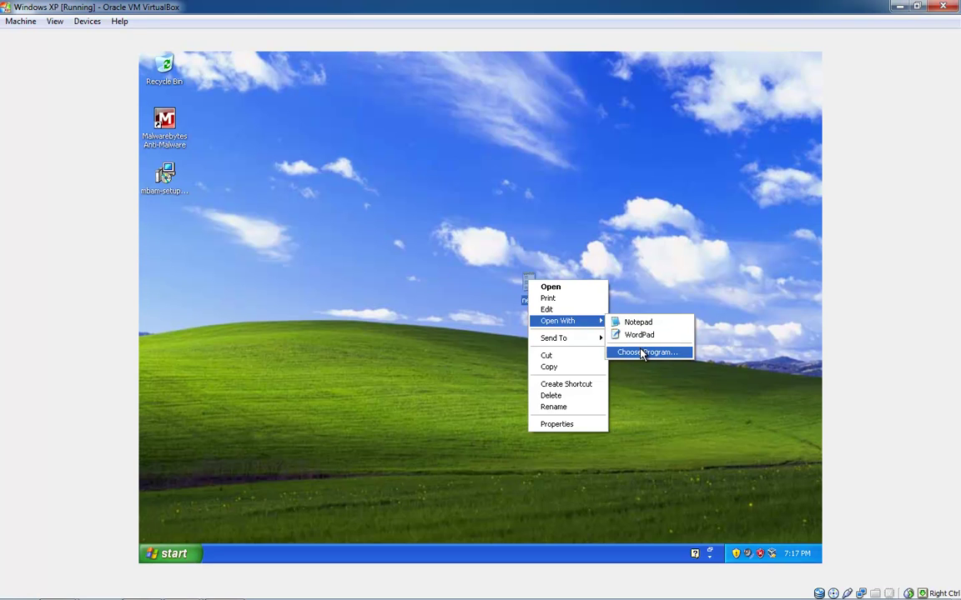
{"action": "left_click", "coordinate": [646, 353]}
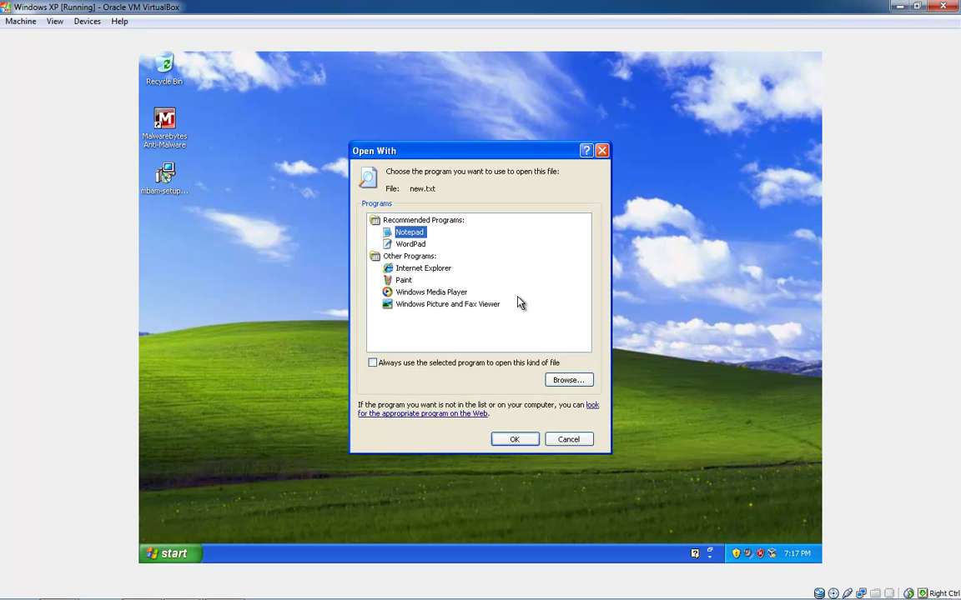
{"action": "left_click", "coordinate": [413, 244]}
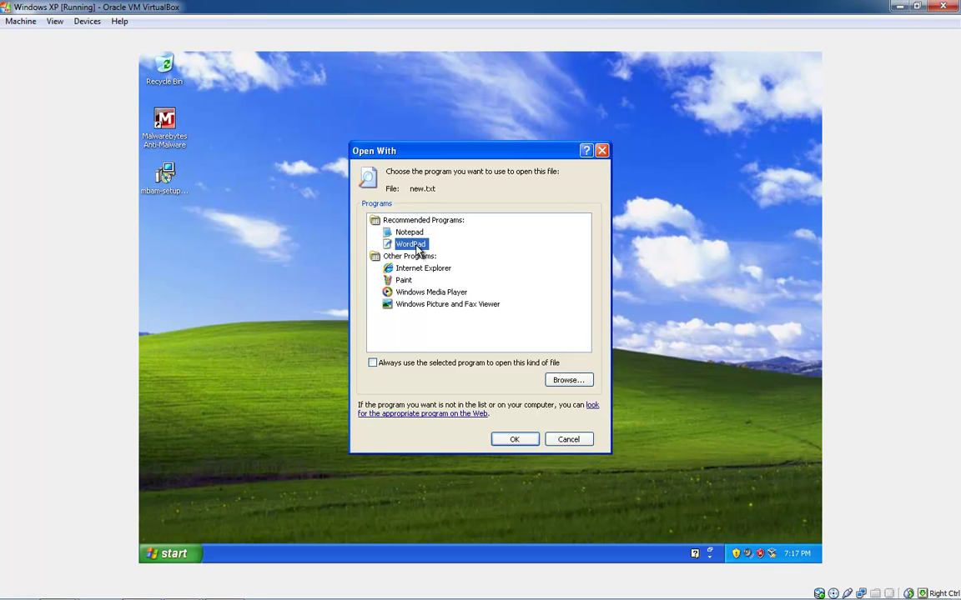
{"action": "left_click", "coordinate": [373, 364]}
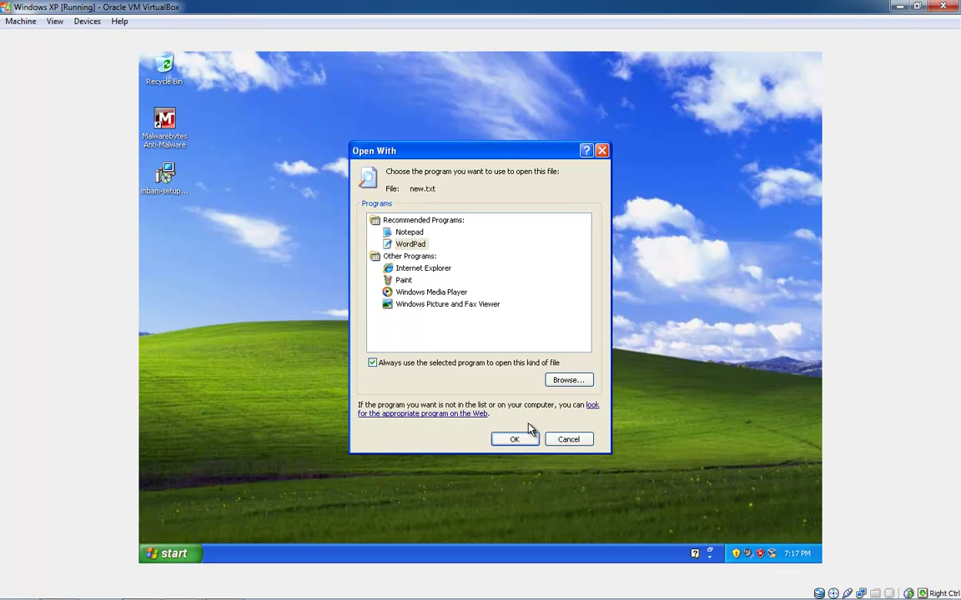
{"action": "left_click", "coordinate": [563, 442]}
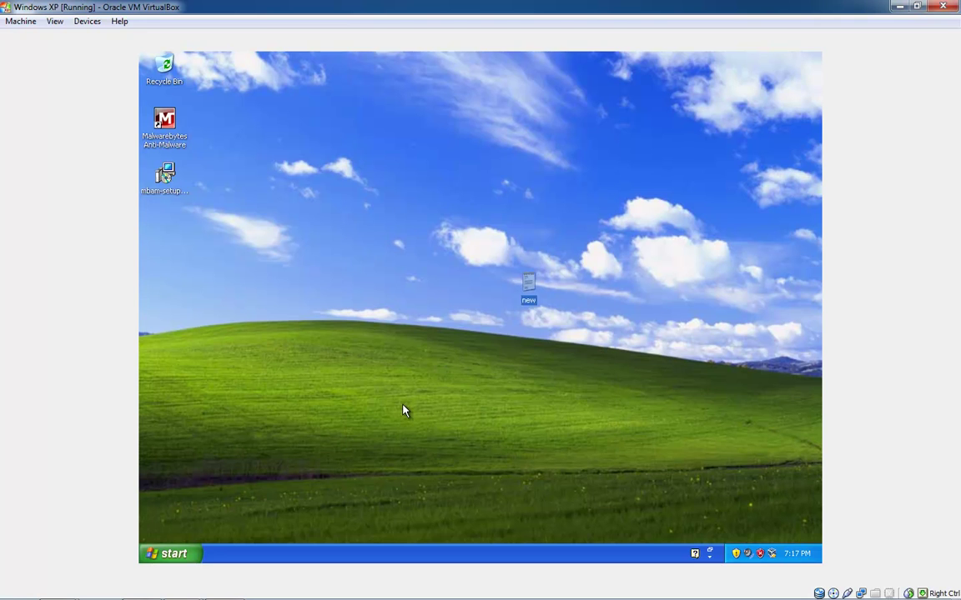
Step: Review the Custom configuration in Set Program Access and Defaults, then bring up new.txt's options
{"action": "left_click", "coordinate": [182, 554]}
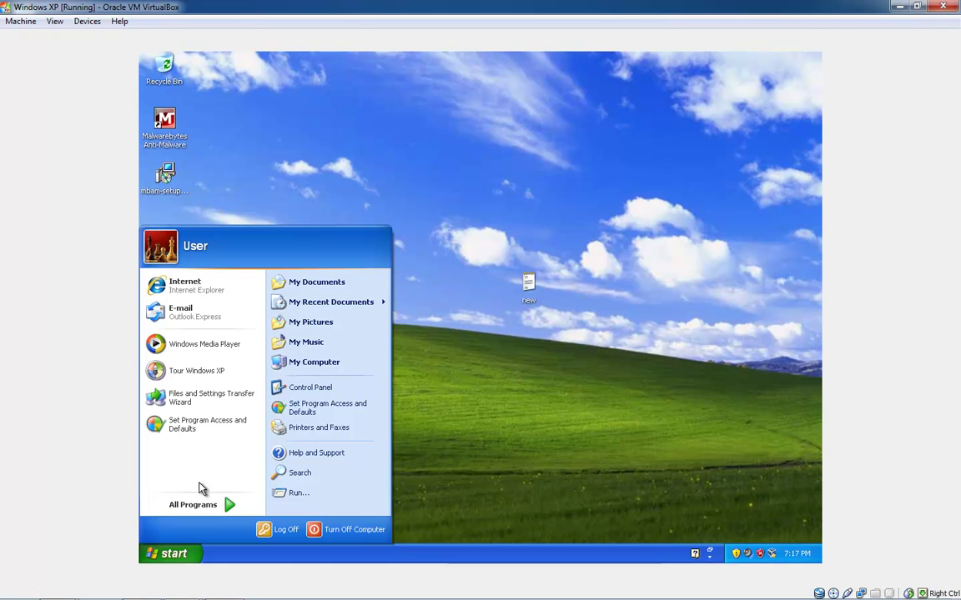
{"action": "mouse_move", "coordinate": [193, 505]}
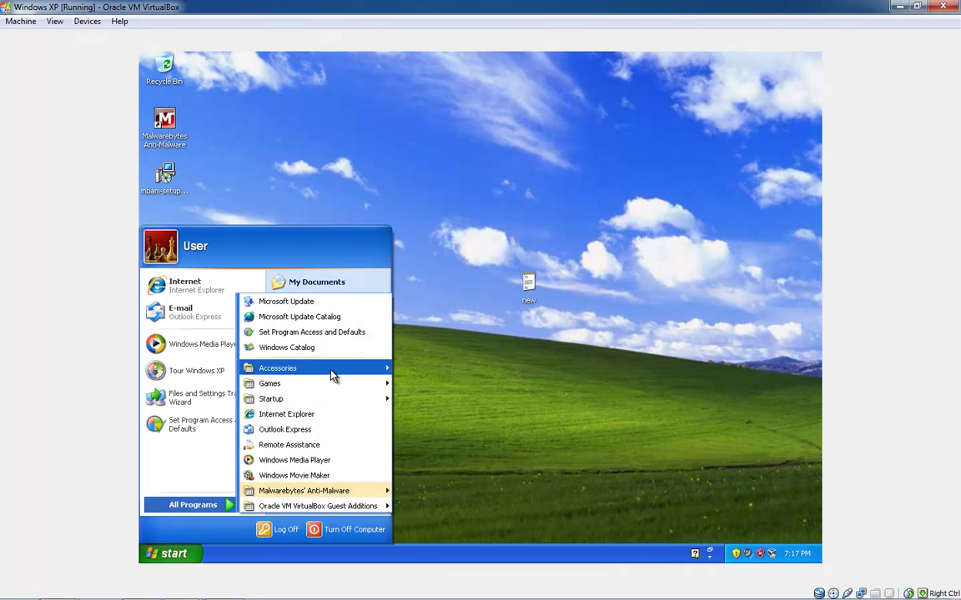
{"action": "left_click", "coordinate": [324, 334]}
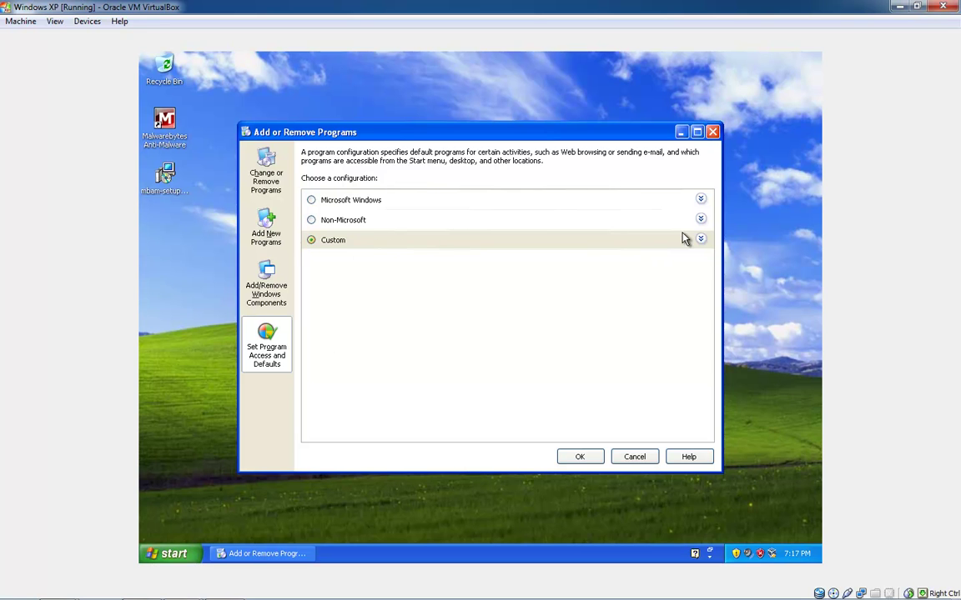
{"action": "left_click", "coordinate": [705, 247]}
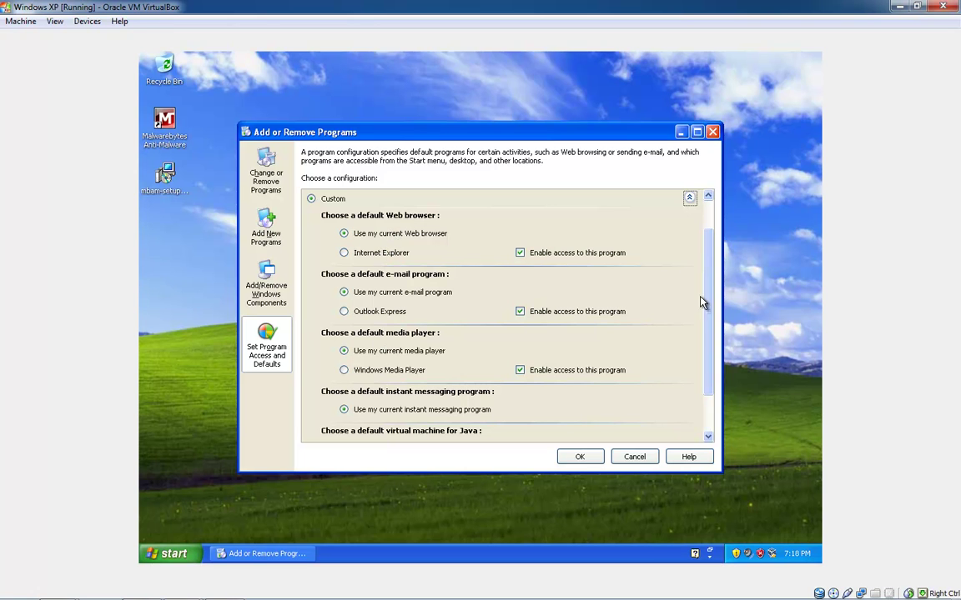
{"action": "left_click", "coordinate": [587, 456]}
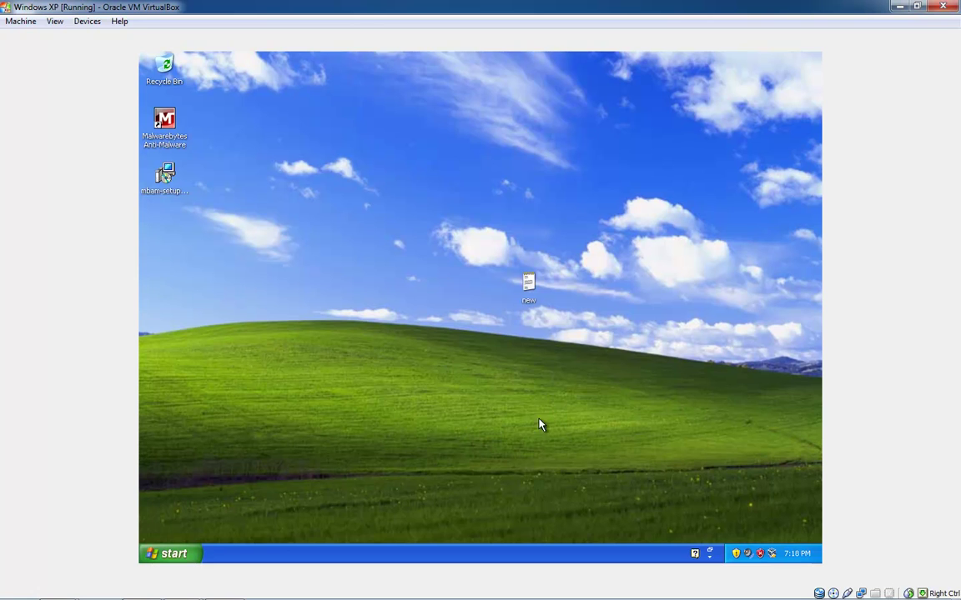
{"action": "right_click", "coordinate": [527, 286]}
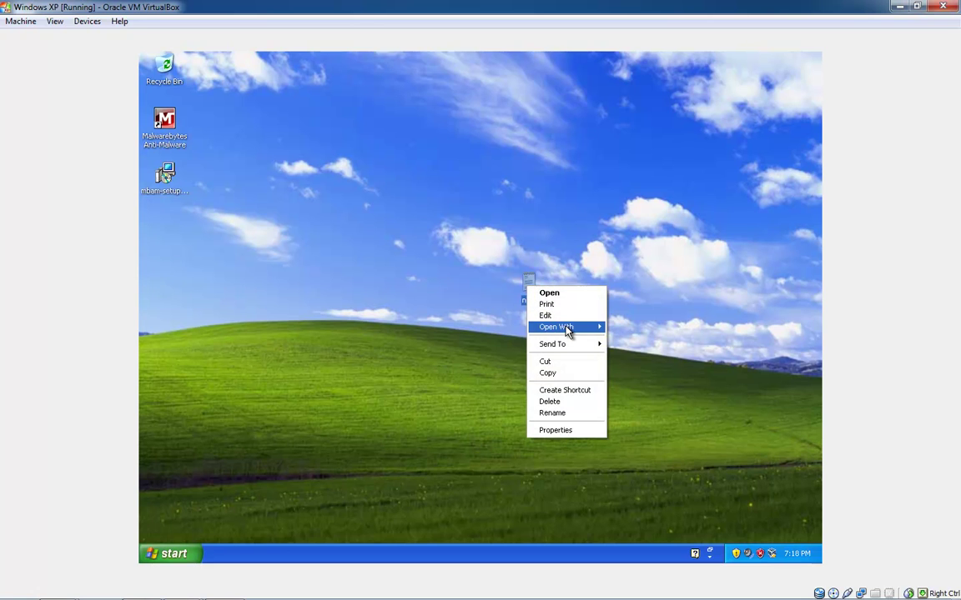